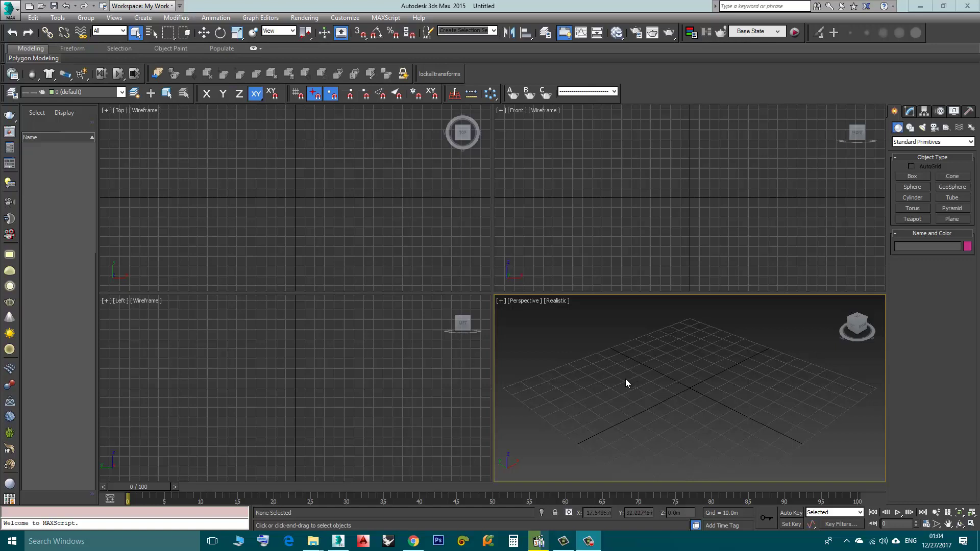
- Open the Slate Material Editor, check the display setting of its Parameter Editor, and close the editor
left_click(626, 382)
key("m")
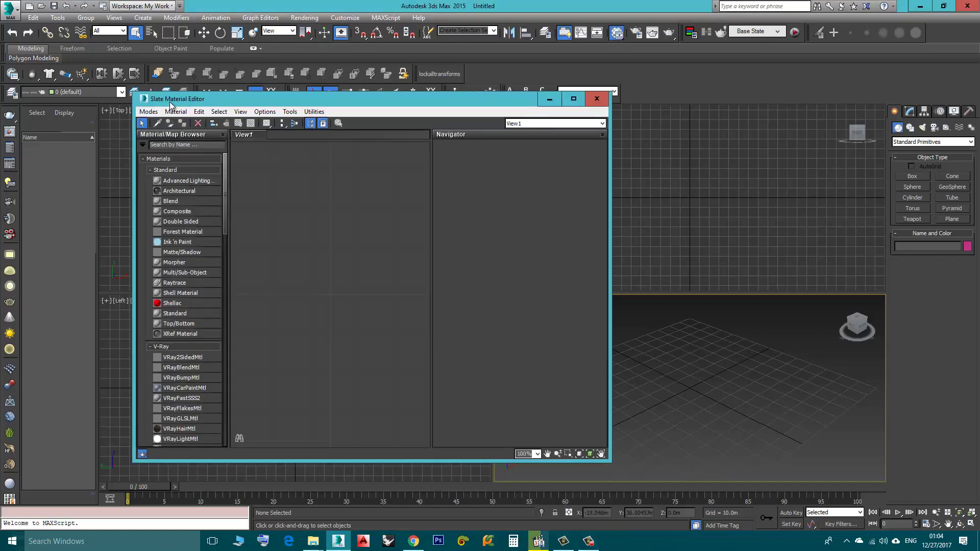
left_click_drag(359, 99, 316, 99)
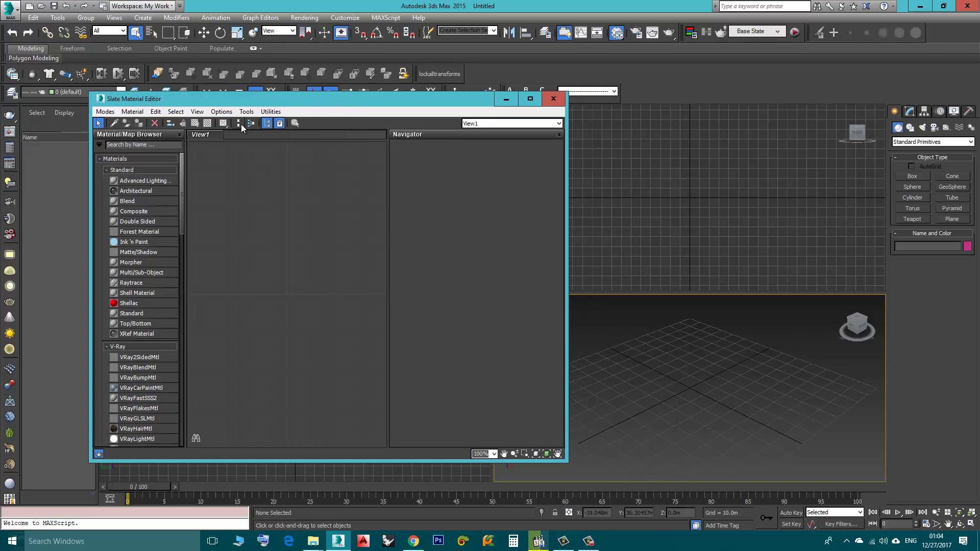
left_click(246, 111)
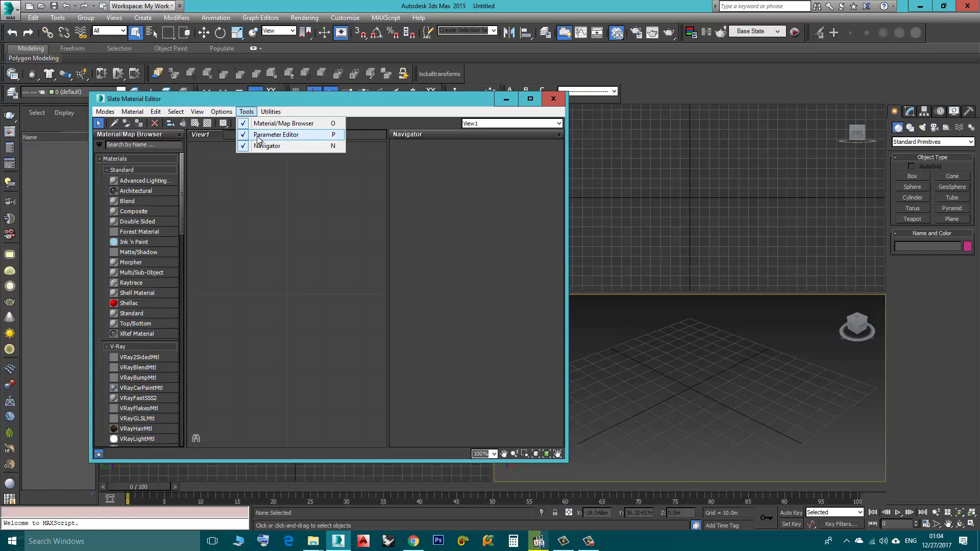
left_click(400, 305)
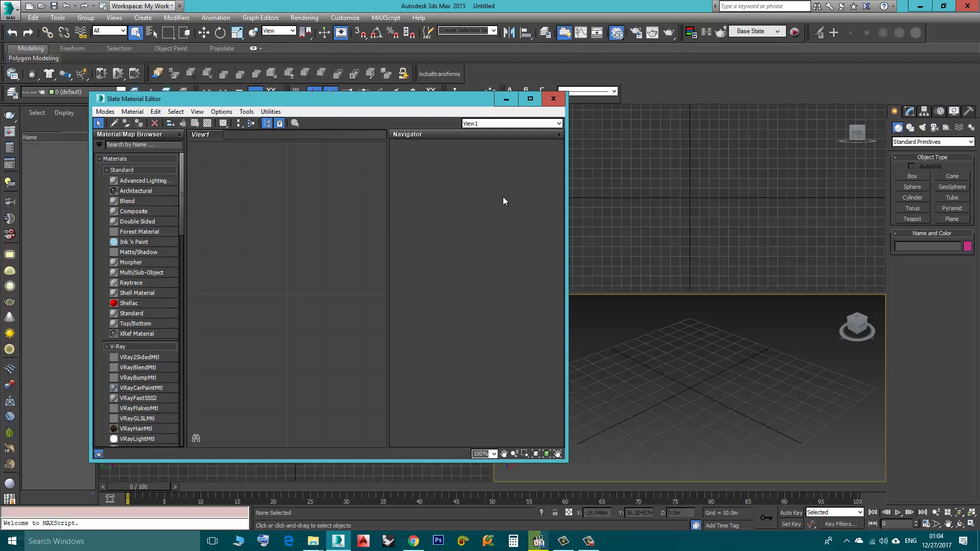
left_click(554, 99)
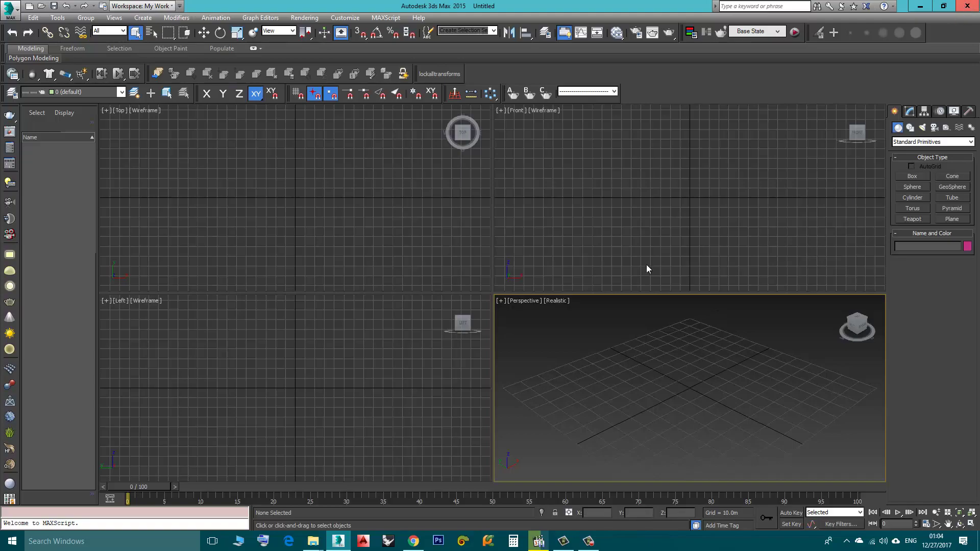
- Switch to File Explorer and examine the full path of the SME folder, including its 3ds Max version folder
key("super+d")
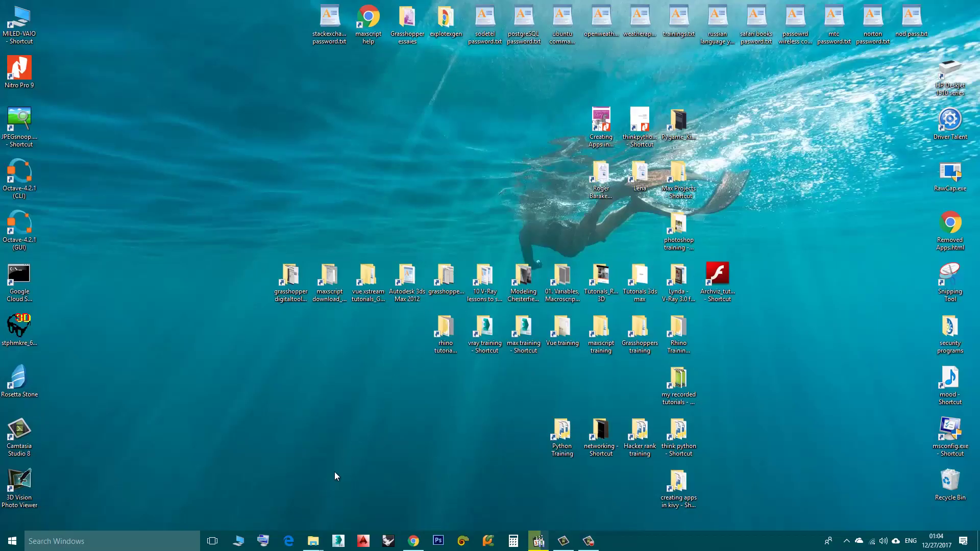
mouse_move(318, 546)
left_click(347, 507)
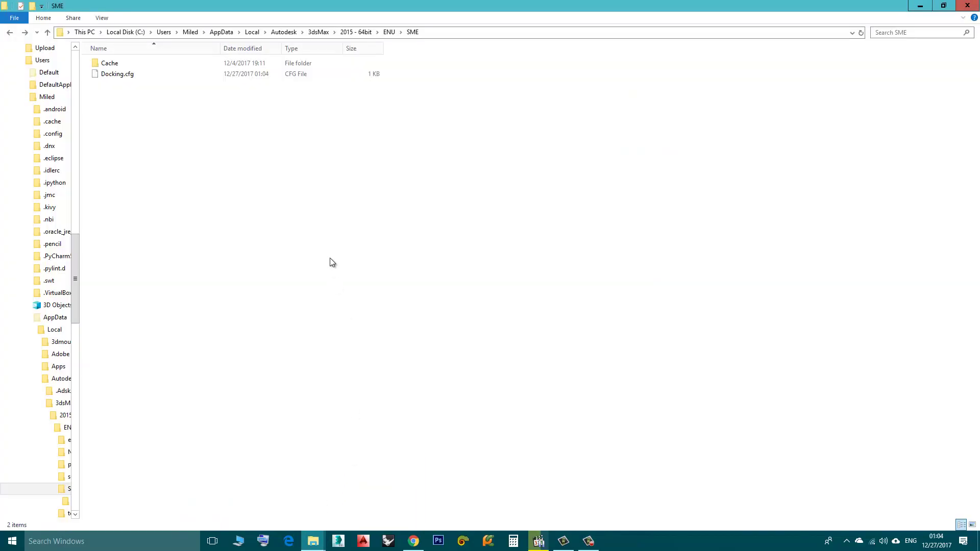
left_click(441, 32)
left_click(295, 35)
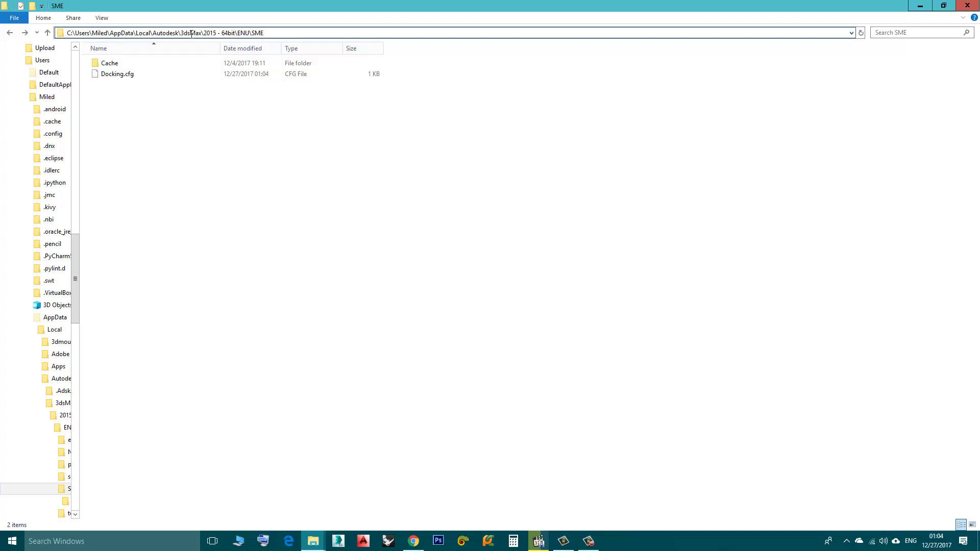
left_click(216, 33)
key("BackSpace")
type("5")
key("End")
mouse_move(221, 33)
left_mouse_down("shift")
mouse_move(204, 33)
mouse_move(219, 34)
left_mouse_up("shift")
left_click(218, 34)
key("End")
left_click_drag(208, 37, 225, 33, "shift")
key("End")
- Go back through the parent folders from SME to the root of Local Disk (C:)
left_click(10, 33)
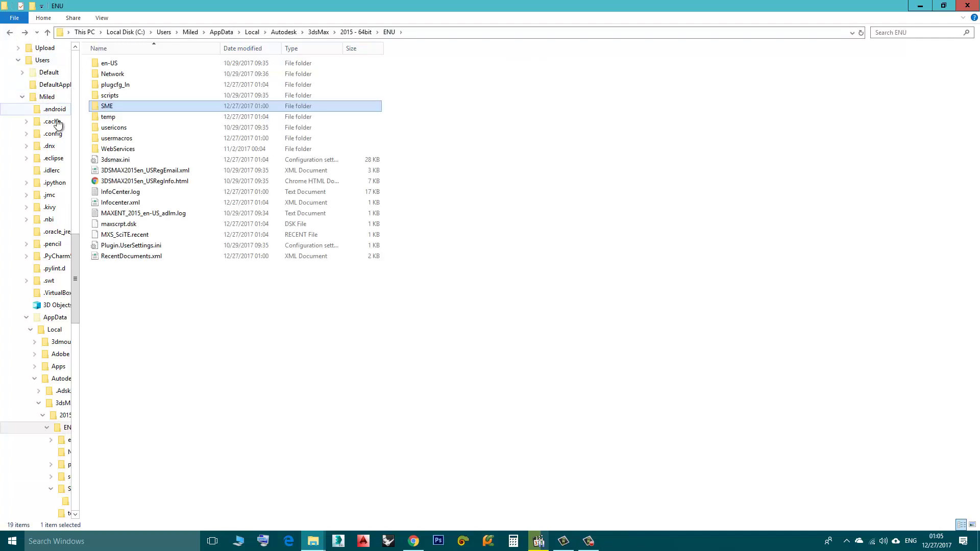
left_click(10, 32)
left_click(10, 33)
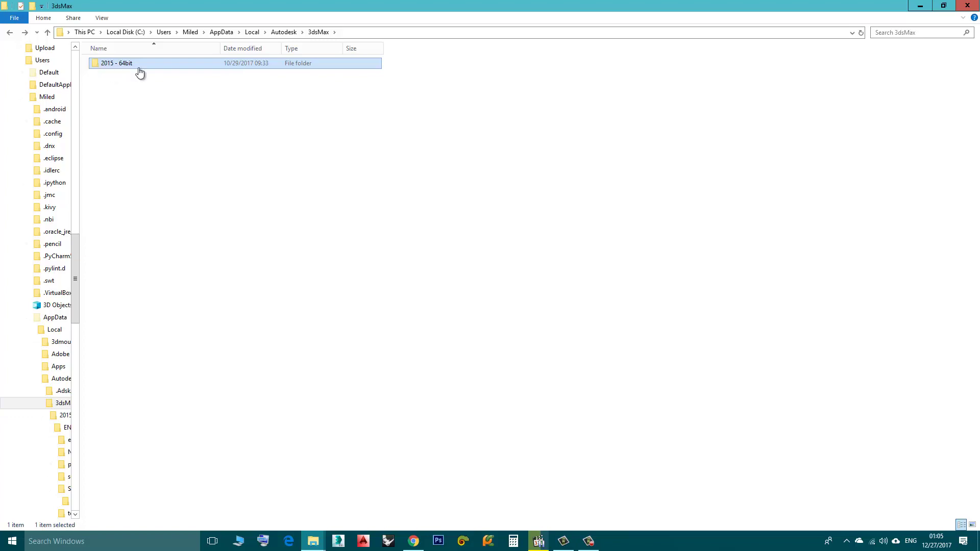
left_click(9, 33)
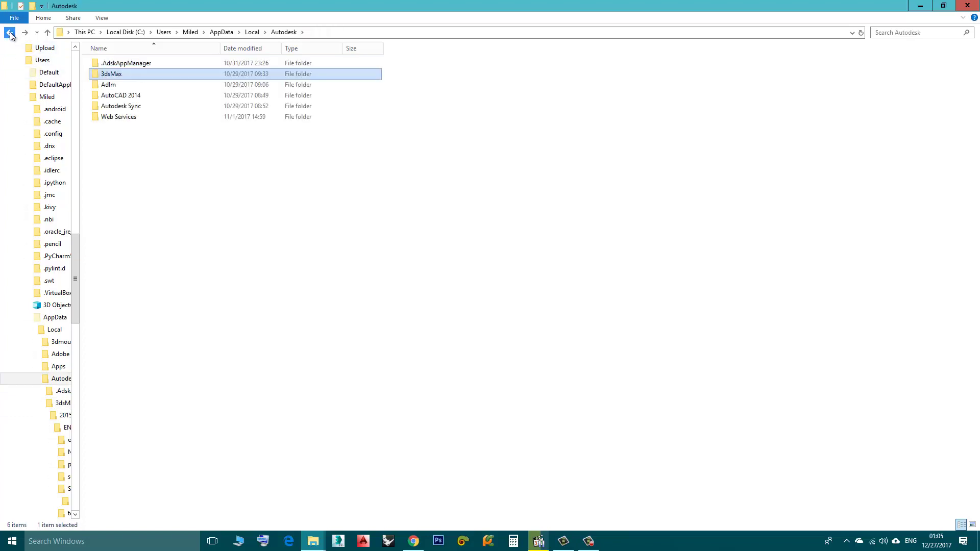
left_click(10, 33)
left_click(9, 32)
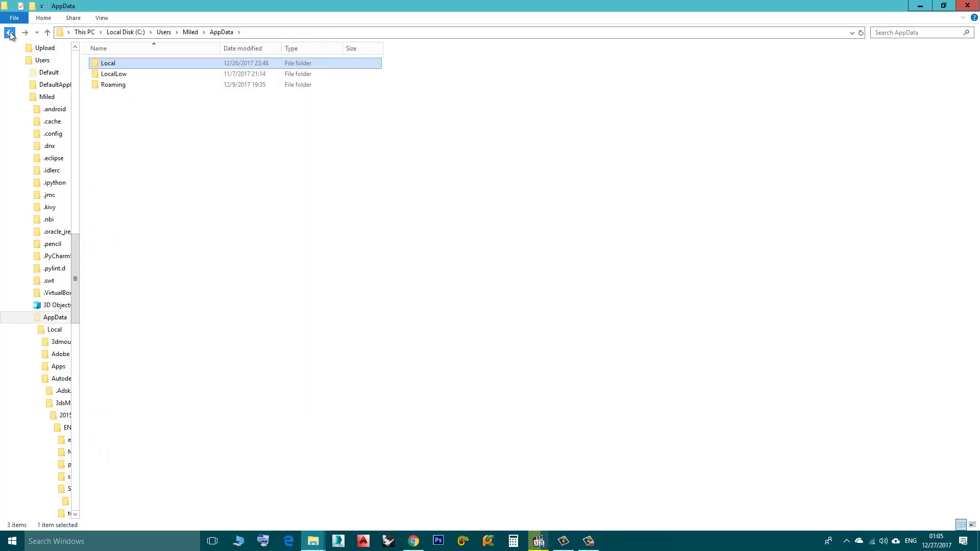
left_click(9, 32)
left_click(10, 32)
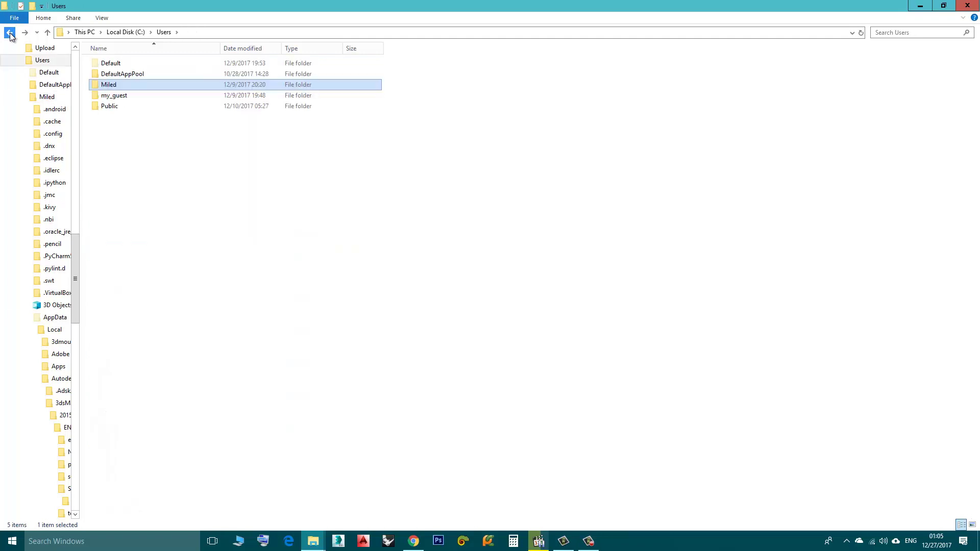
left_click(9, 33)
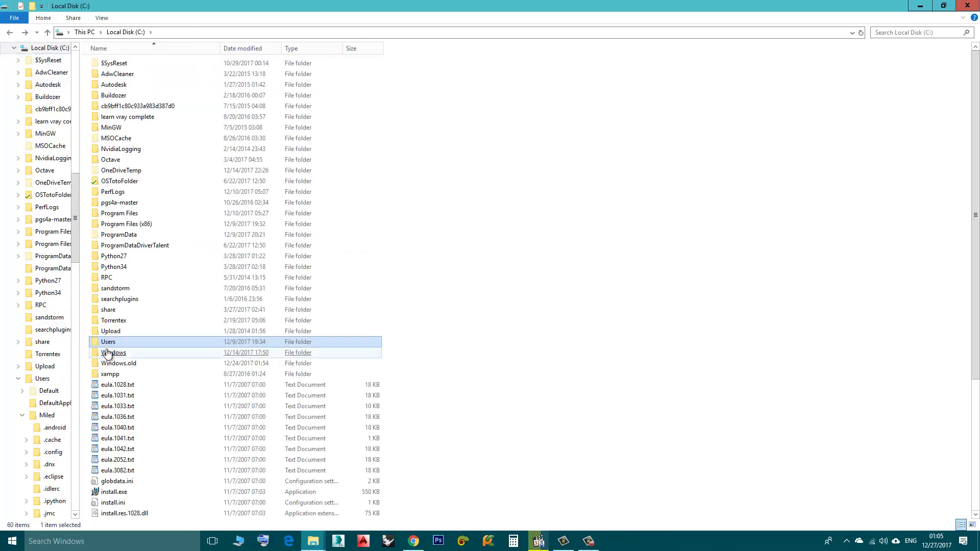
- Open the Users folder, enter the user's profile folder, and go to its hidden appdata folder by path
double_click(108, 342)
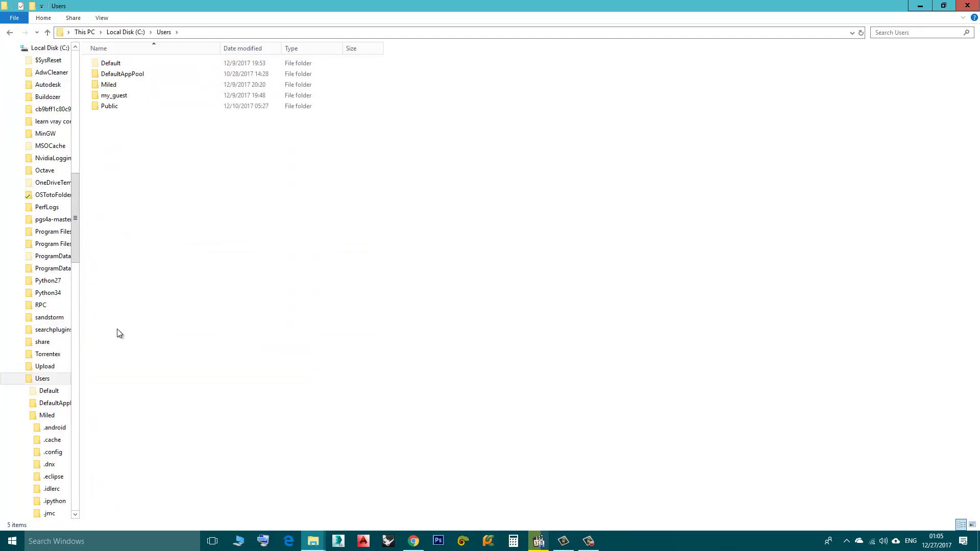
double_click(109, 84)
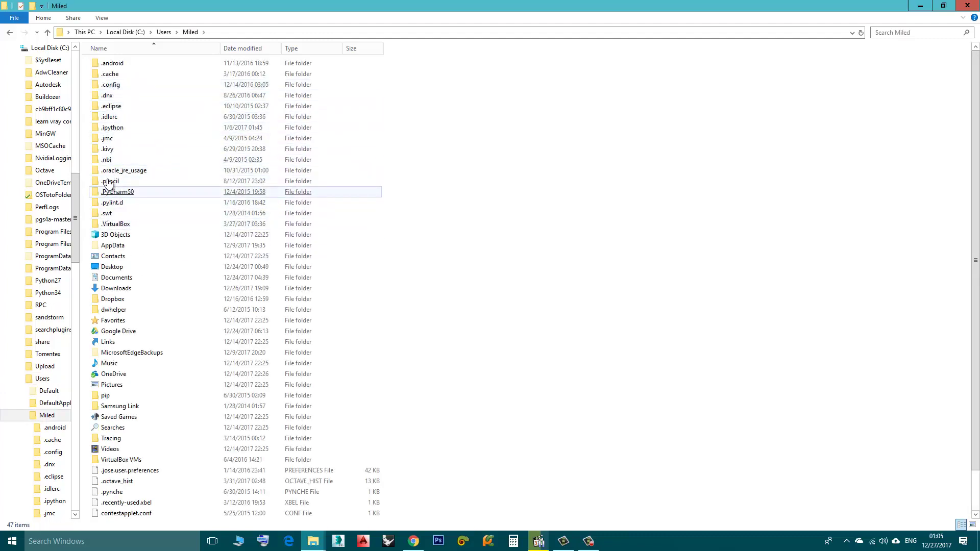
left_click(122, 250)
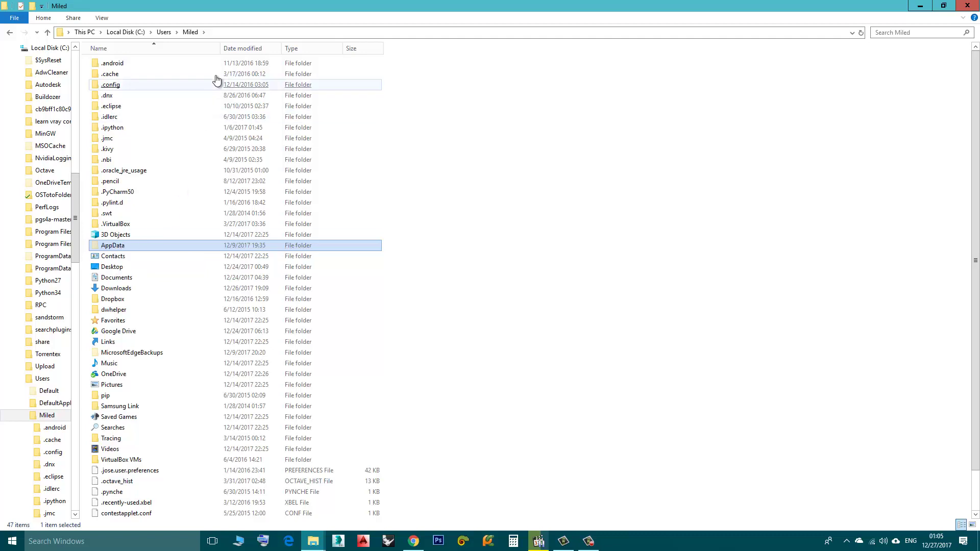
left_click(225, 32)
left_click(224, 32)
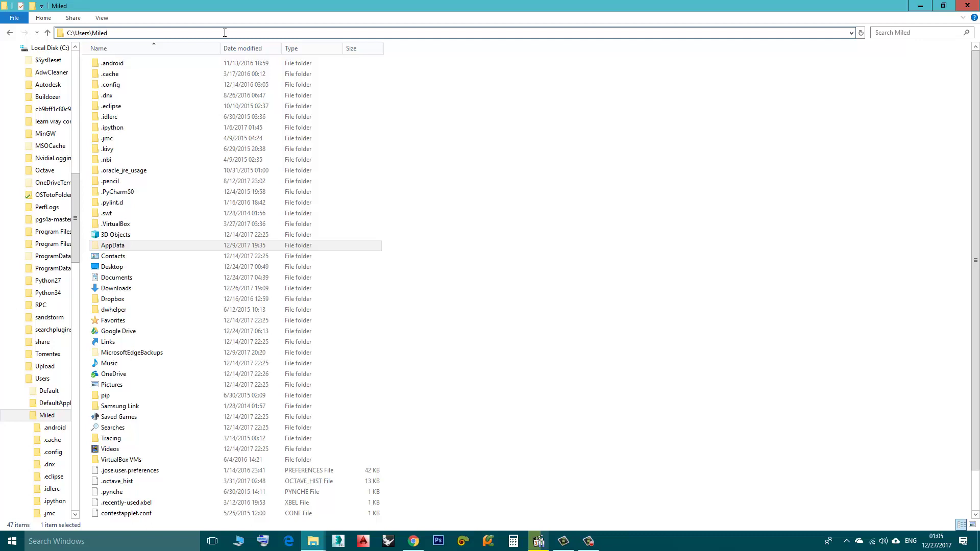
type("\\")
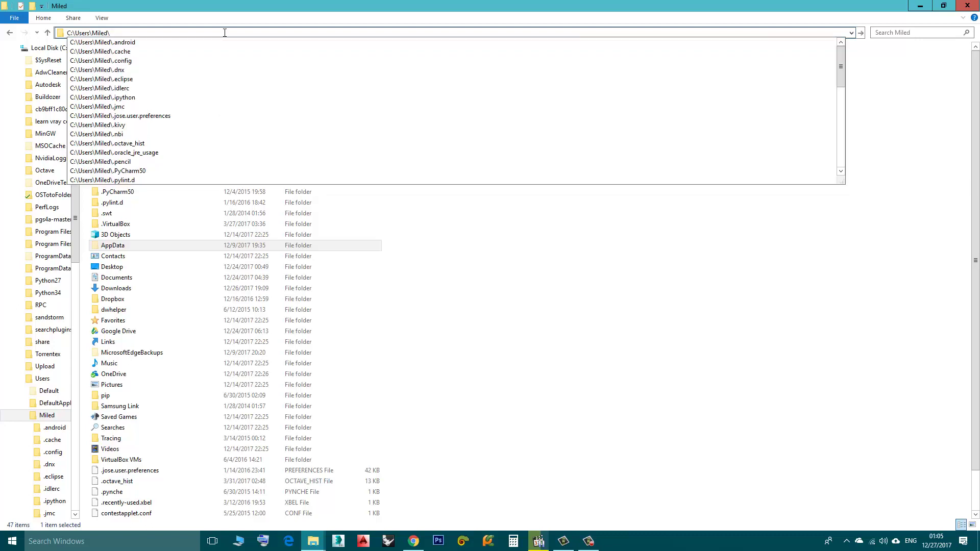
type("appdata")
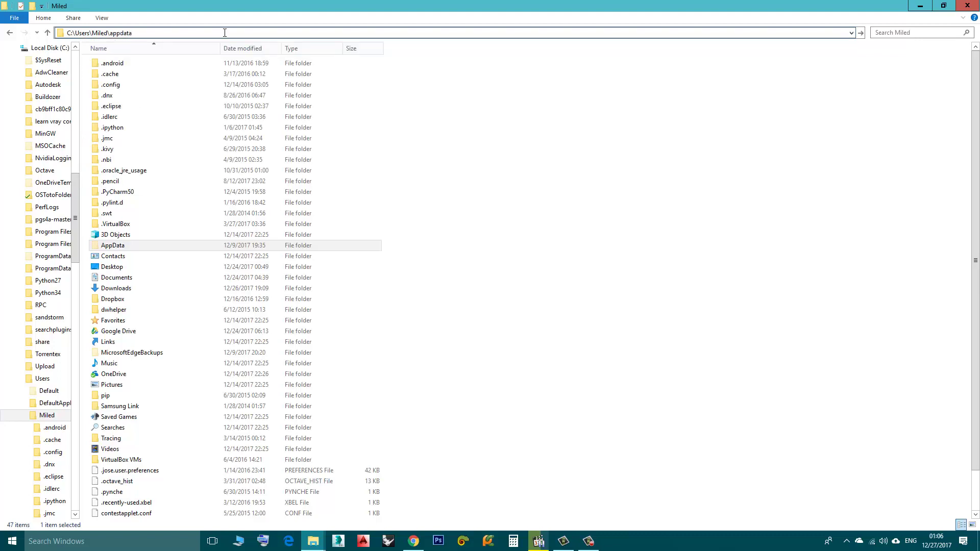
key("Return")
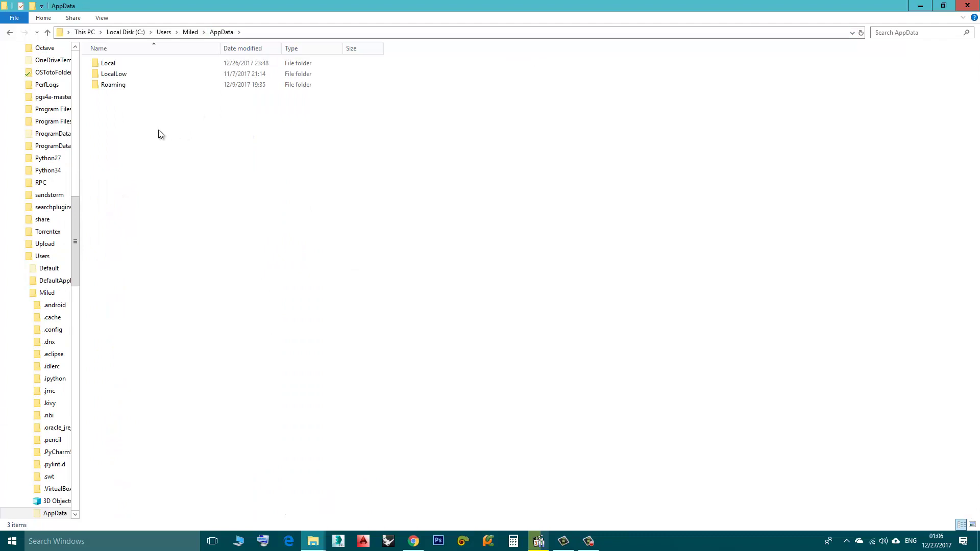
- Within AppData, open the folder Local\Autodesk\3dsMax\2015 - 64bit\ENU\SME
double_click(114, 65)
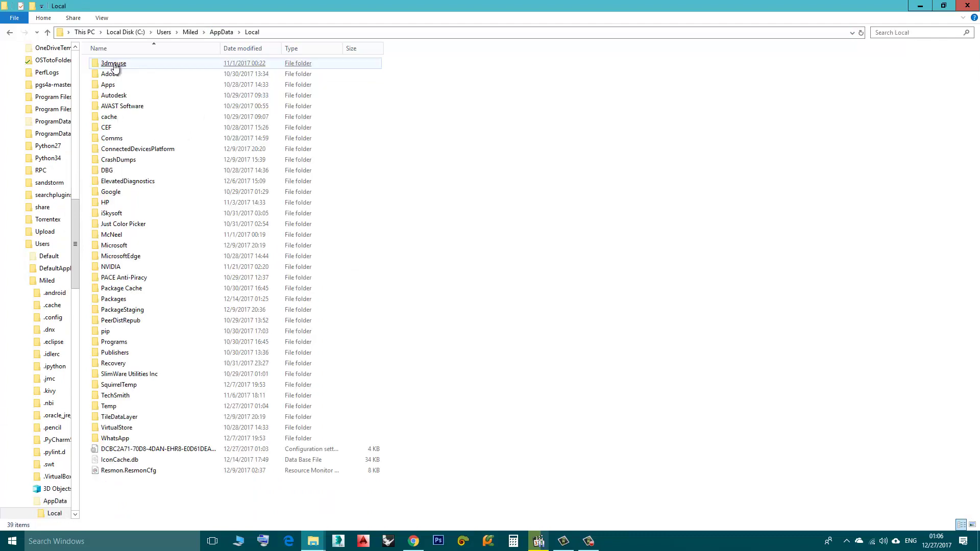
left_click(116, 67)
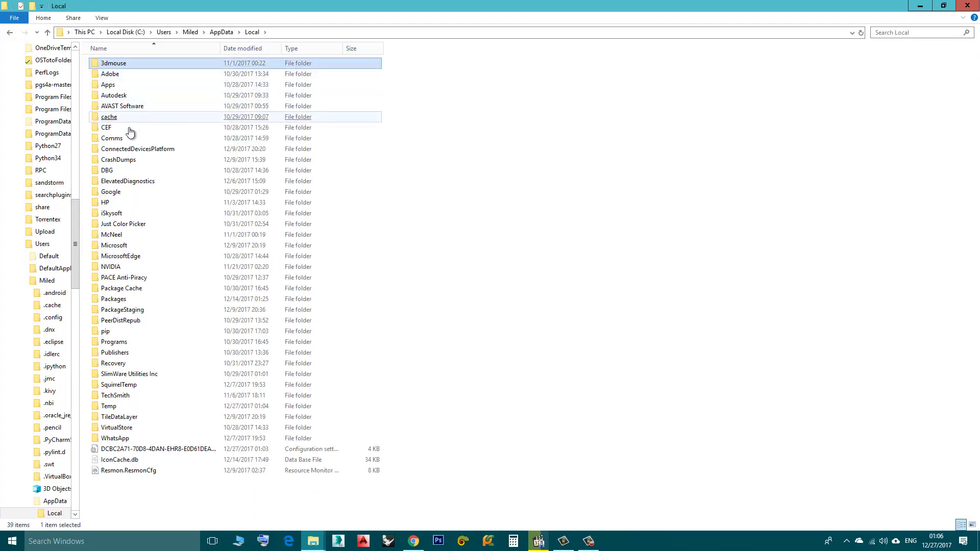
left_click(117, 97)
double_click(116, 97)
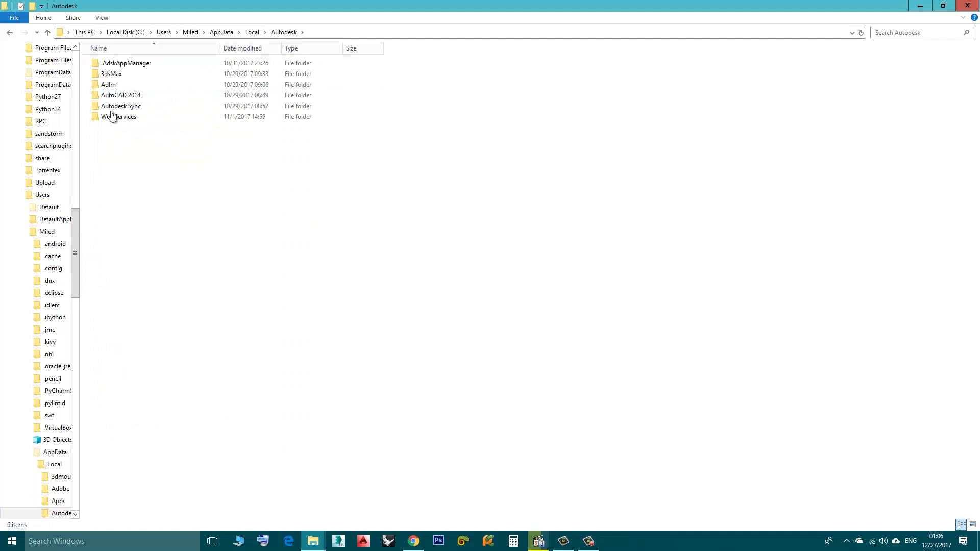
double_click(114, 74)
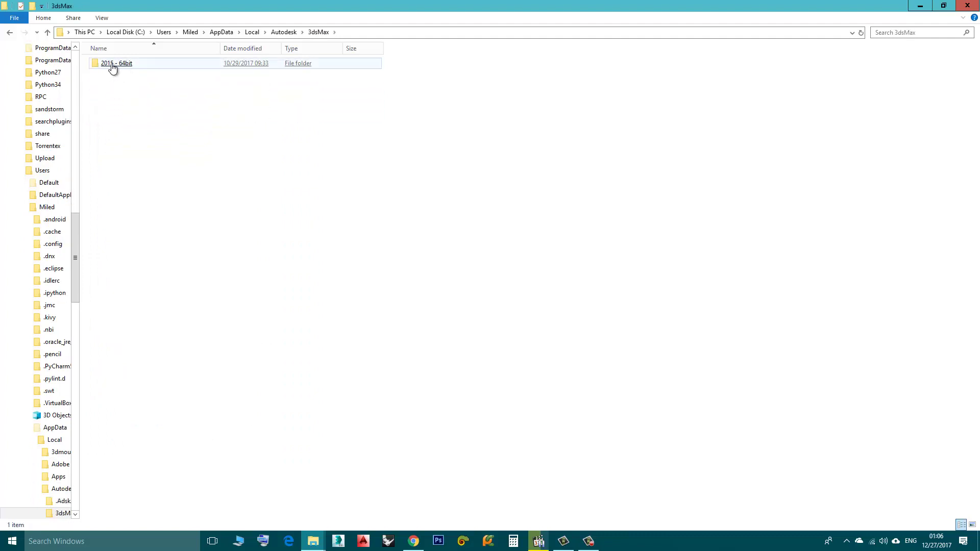
mouse_move(103, 68)
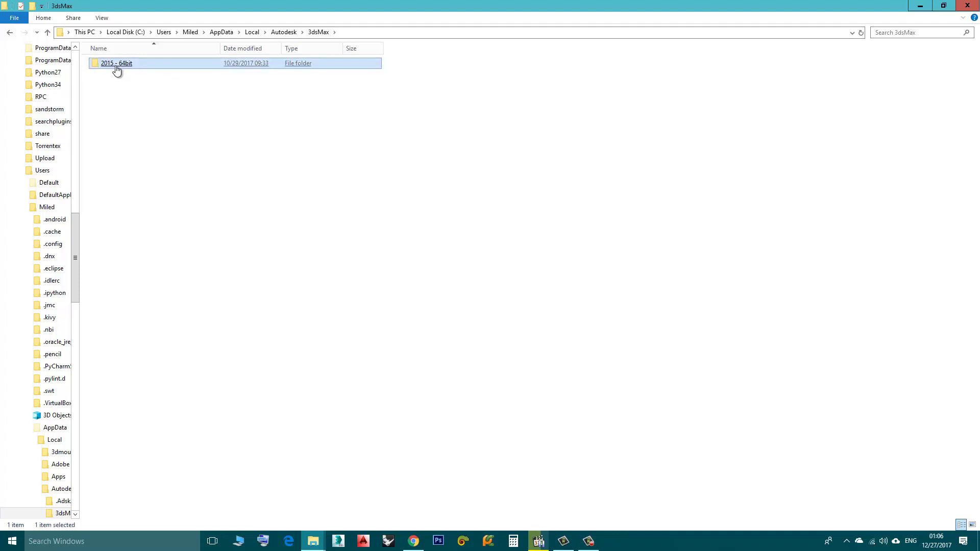
left_click(110, 68)
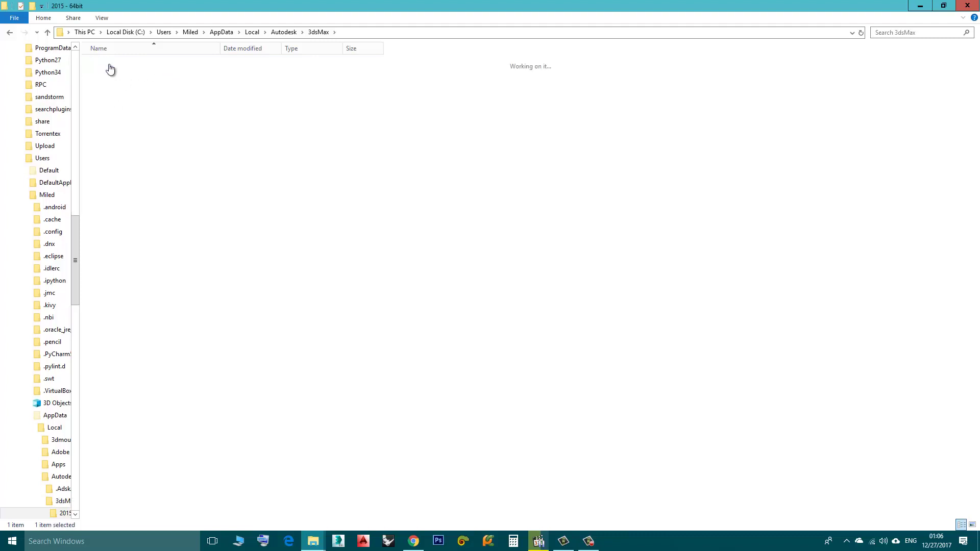
left_click(110, 66)
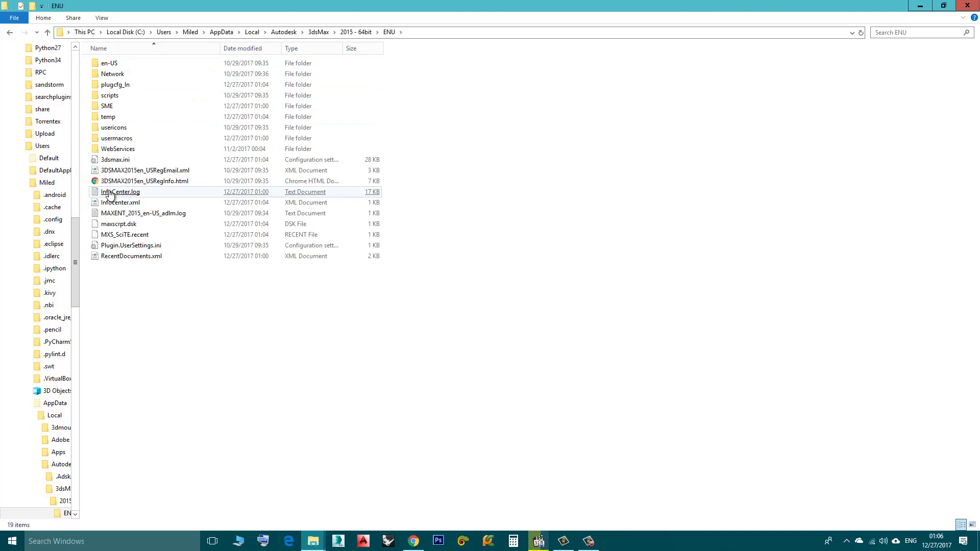
double_click(118, 109)
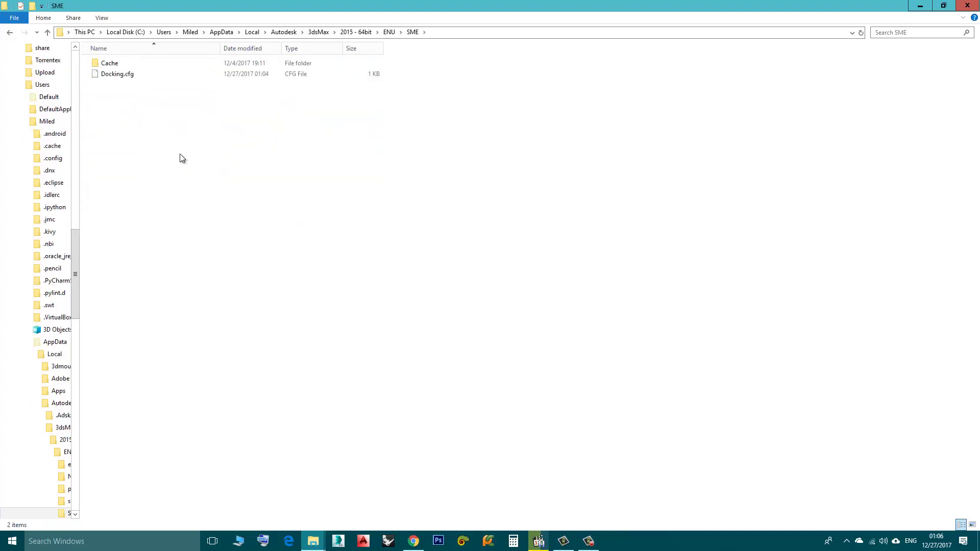
- Delete the Docking.cfg file from the SME folder, moving it to the Recycle Bin
left_click(114, 76)
left_click(119, 99)
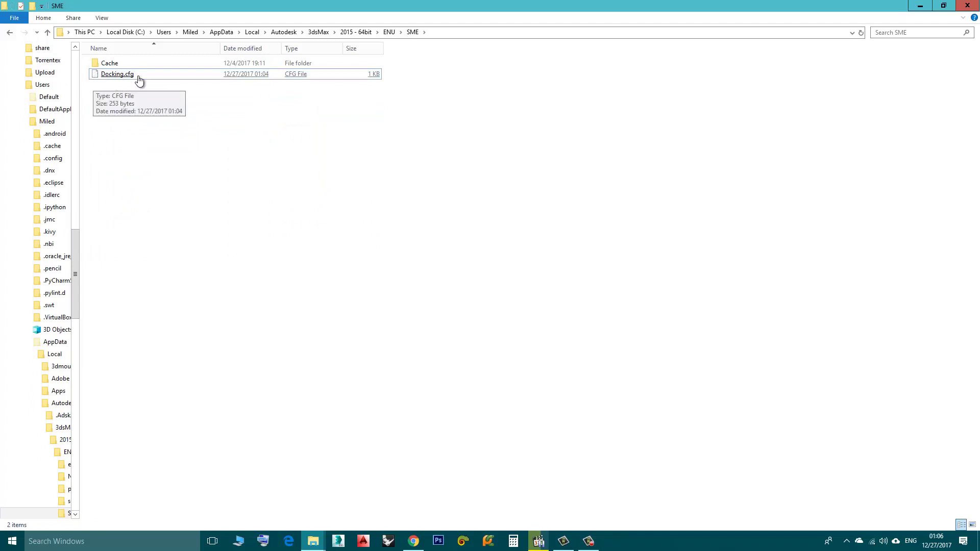
left_click(107, 77)
left_click(113, 96)
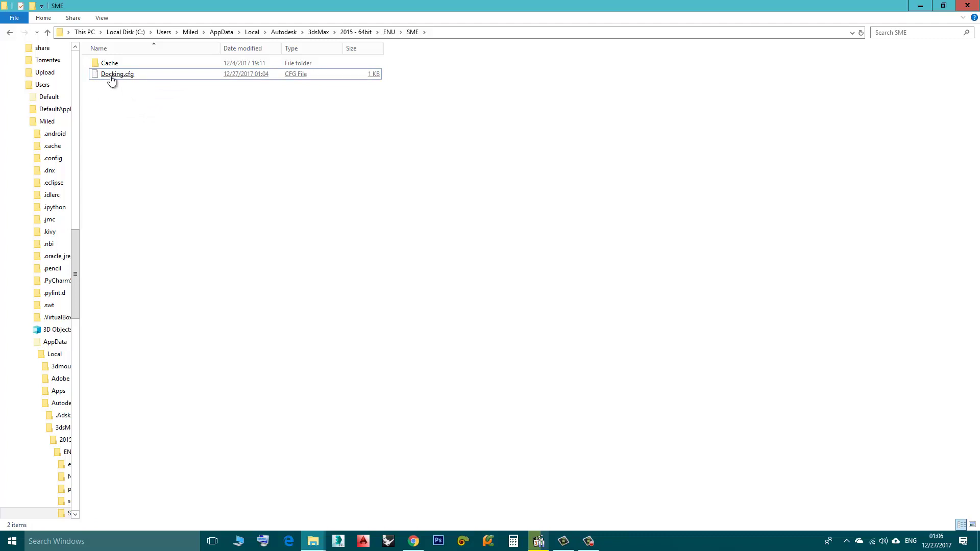
left_click(110, 78)
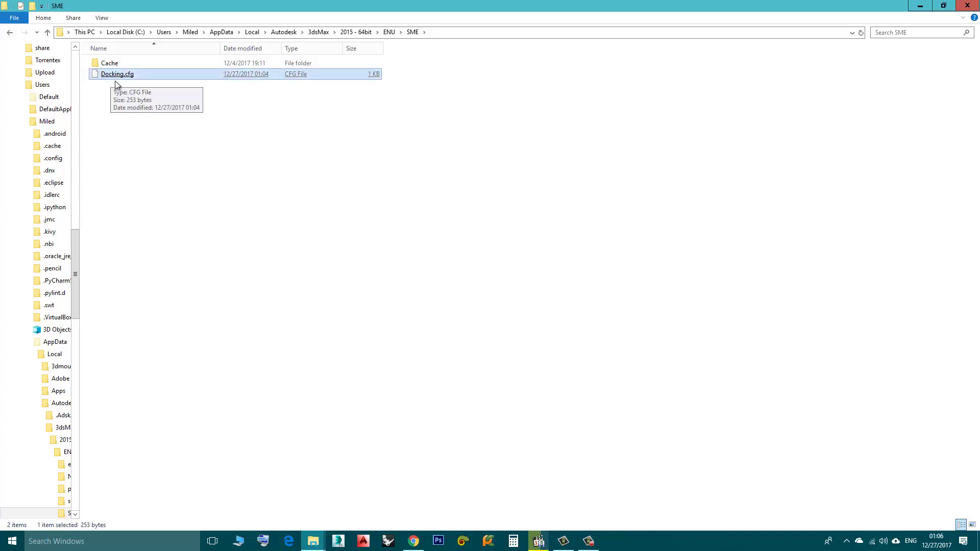
key("Delete")
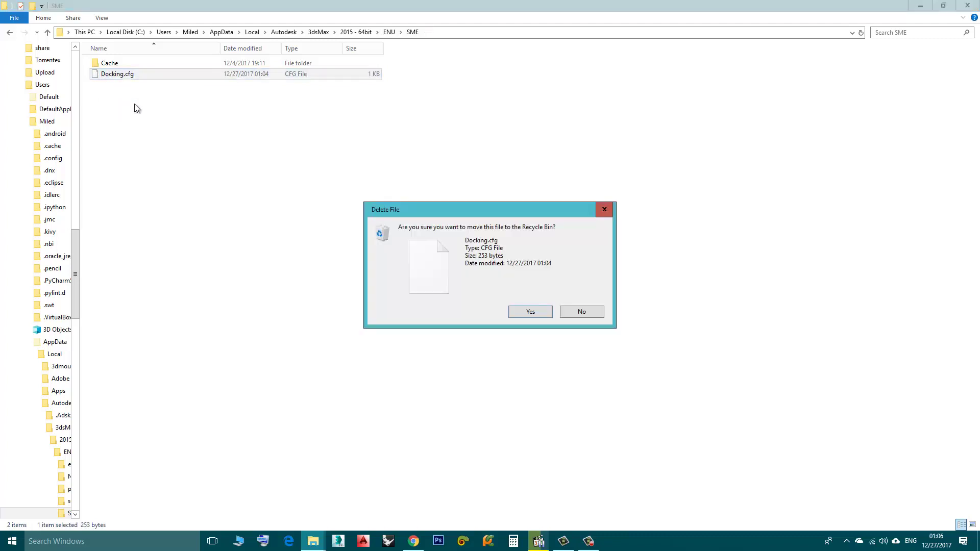
left_click(528, 313)
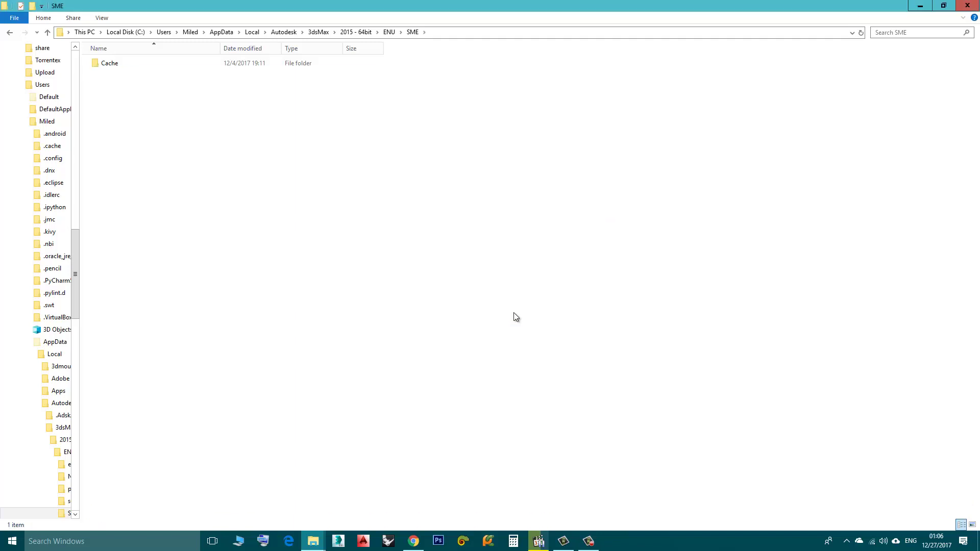
- Start 3ds Max again and open the Slate Material Editor to check its Material Parameter Editor, then put the editor away
left_click(345, 543)
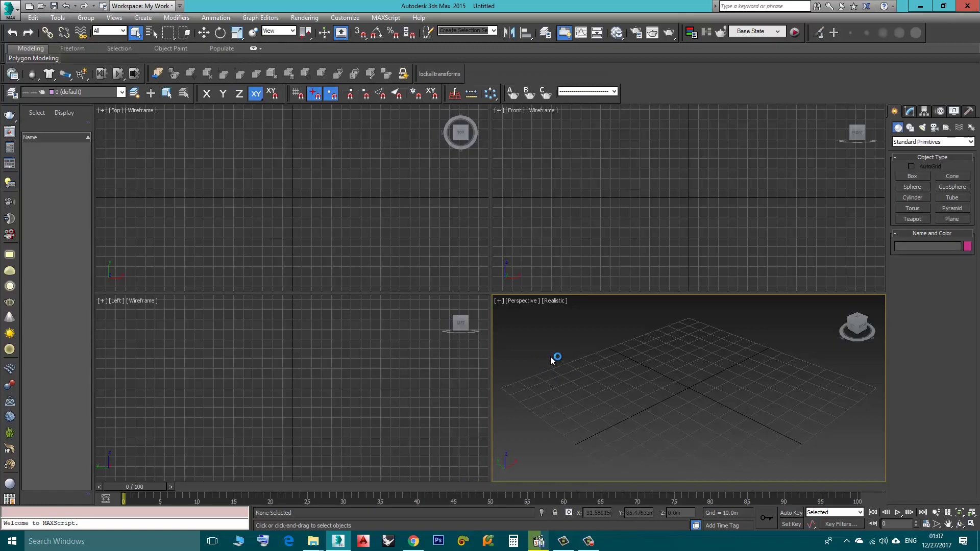
key("m")
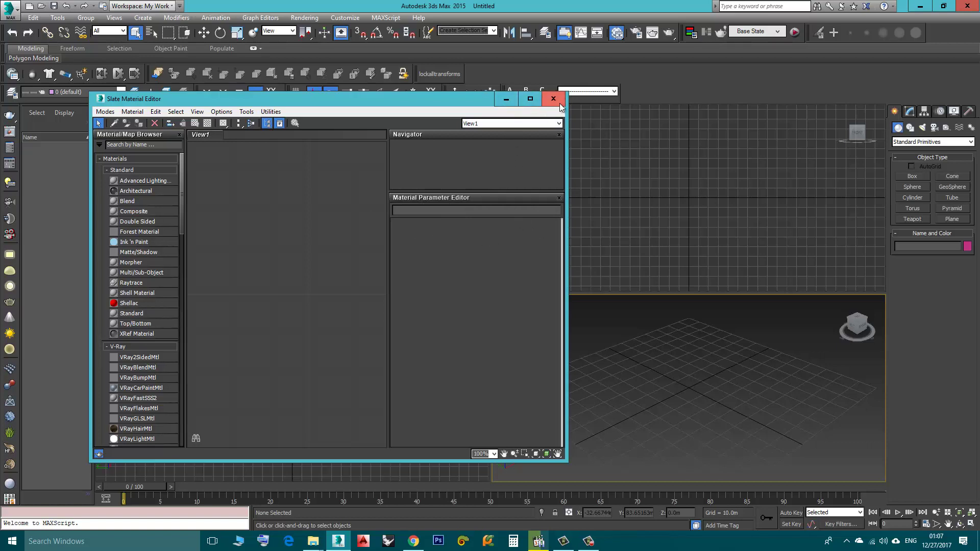
left_click(512, 100)
left_click(590, 544)
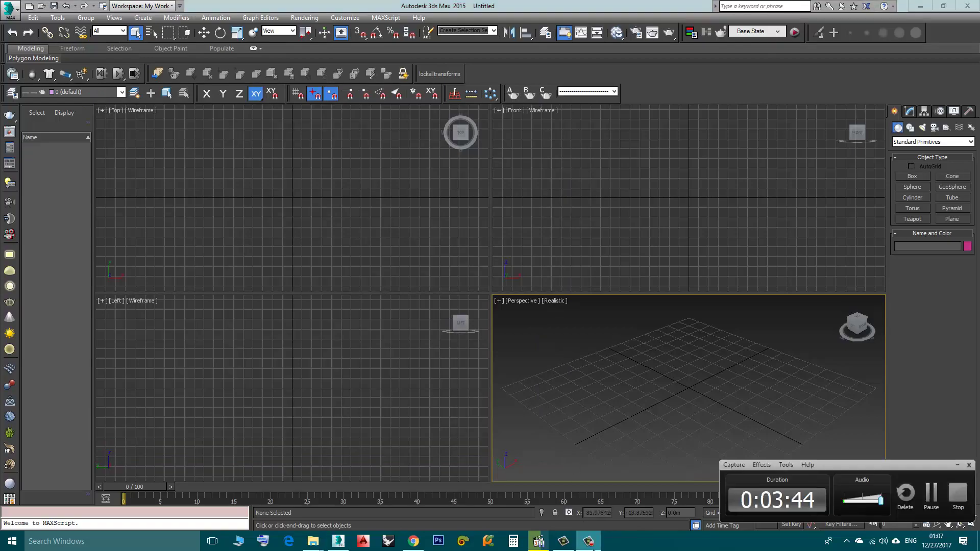